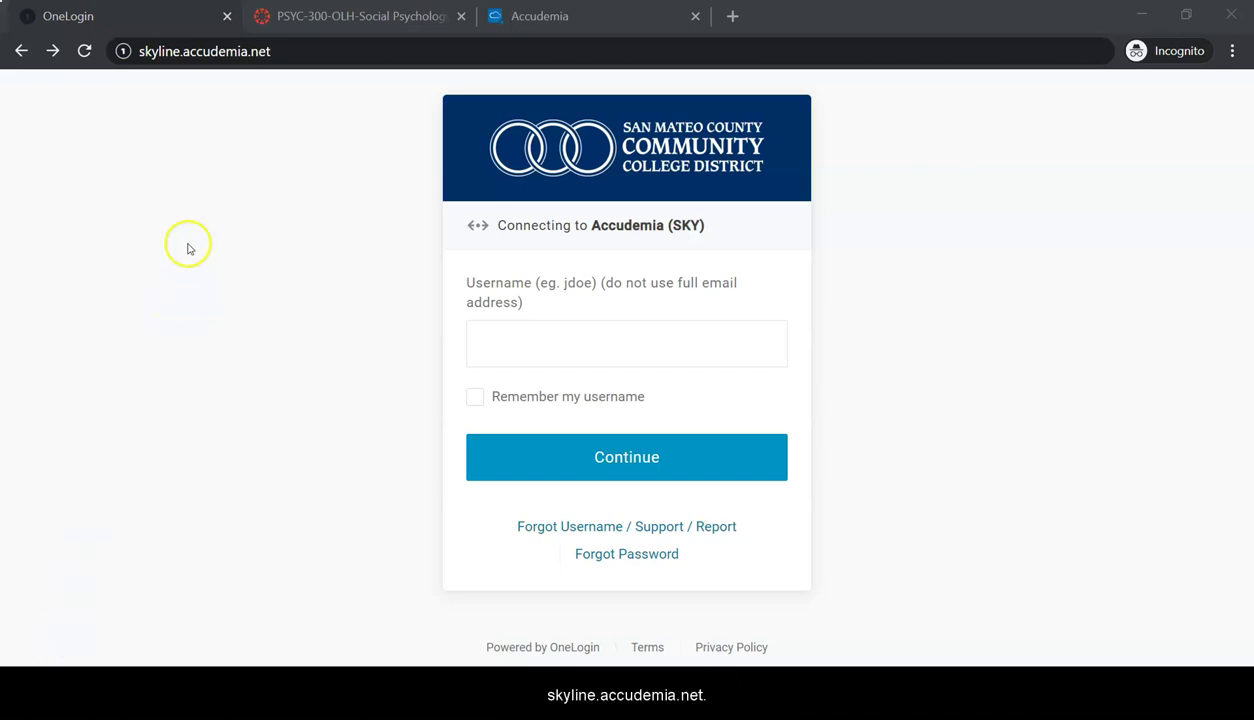
# From the PSYC-300 Canvas course, open Accudemia via TLC Tutoring & Services
pyautogui.click(303, 54)
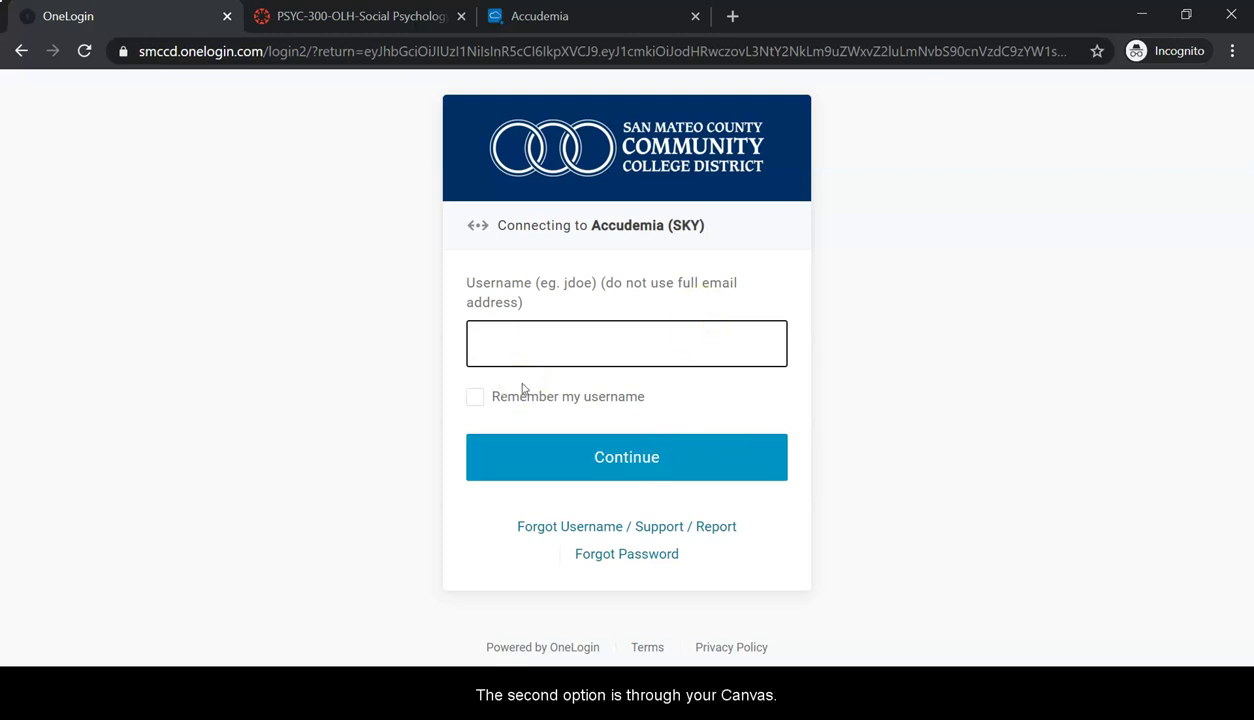
pyautogui.click(364, 20)
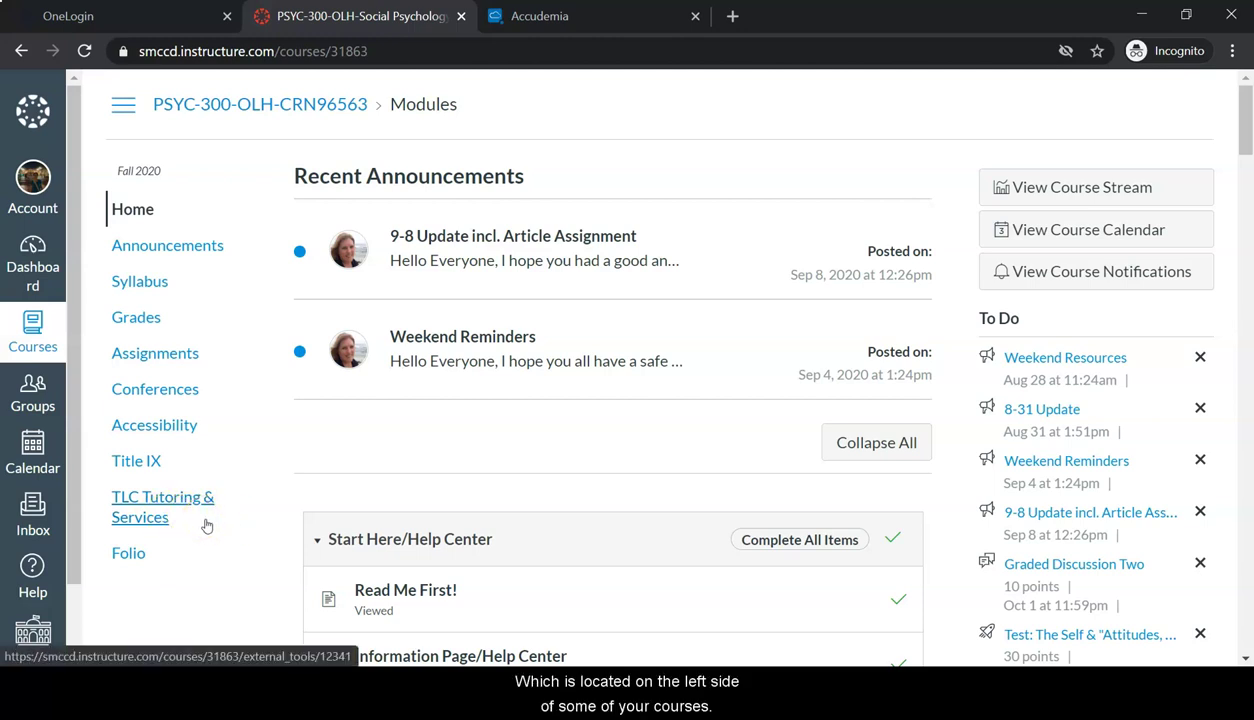
pyautogui.click(206, 526)
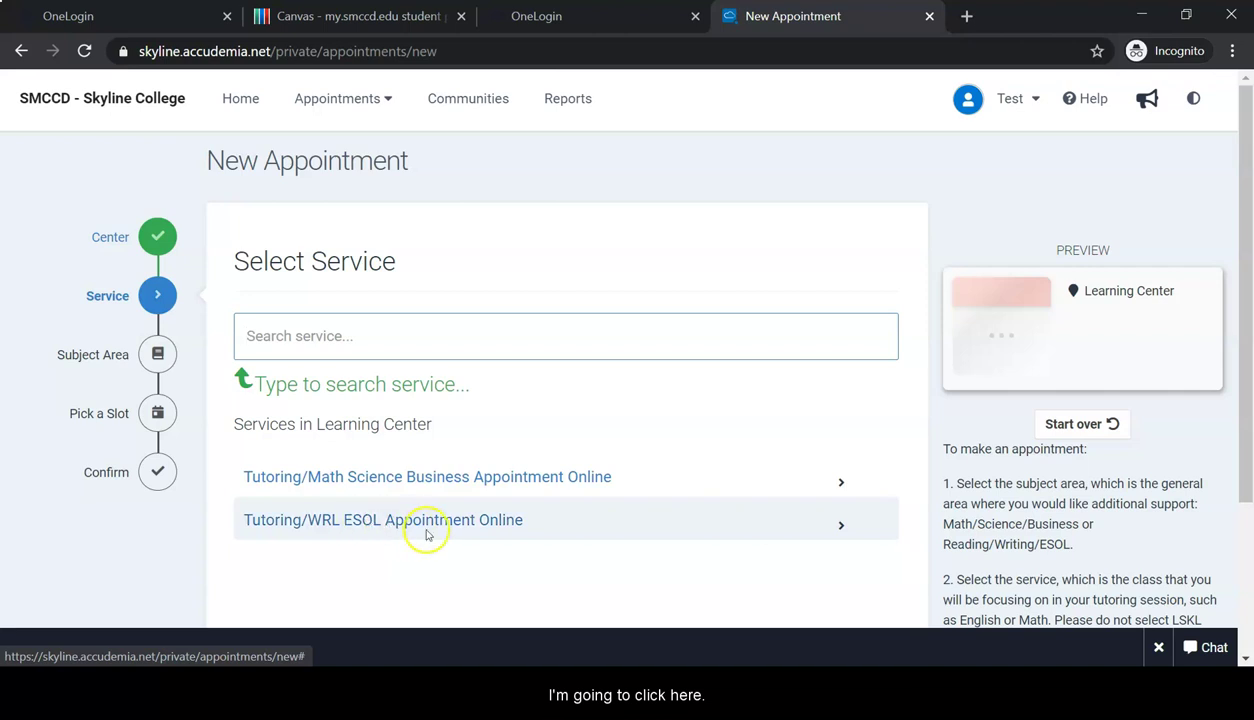
# Choose the Tutoring/WRL ESOL Appointment Online service and the [ENGL-105]Composition with Support subject
pyautogui.click(386, 530)
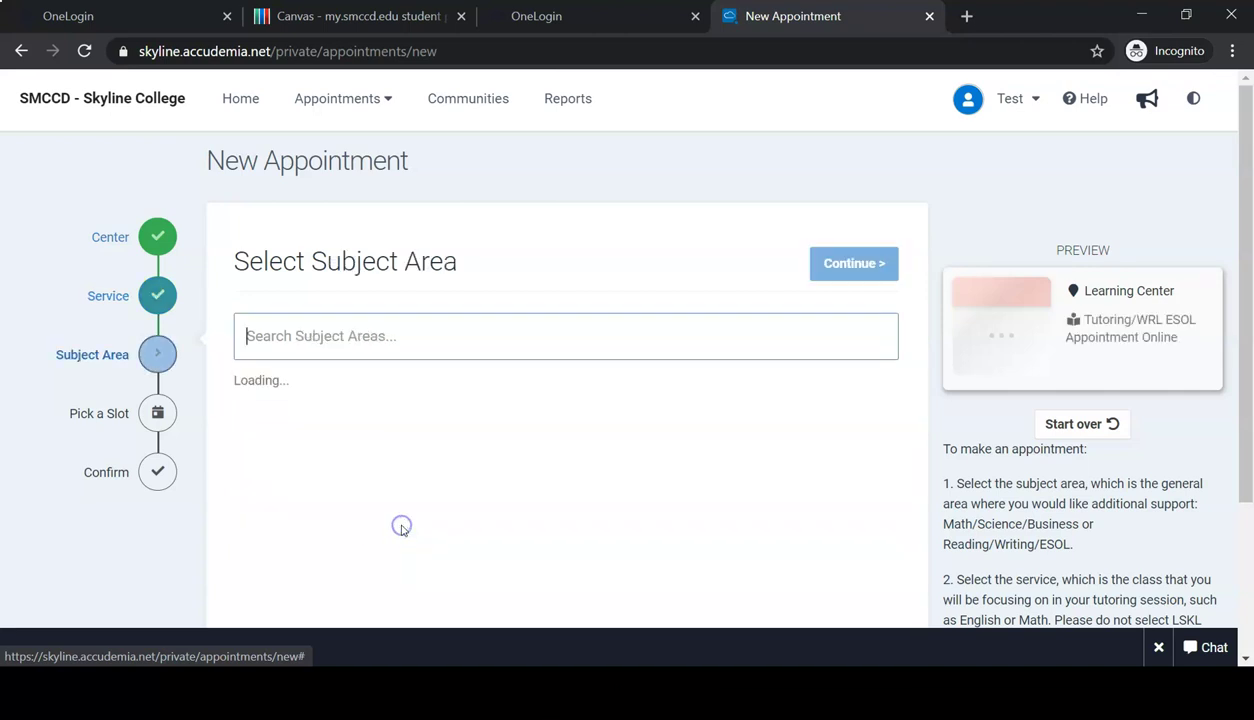
pyautogui.scroll(-1, 218, 470)
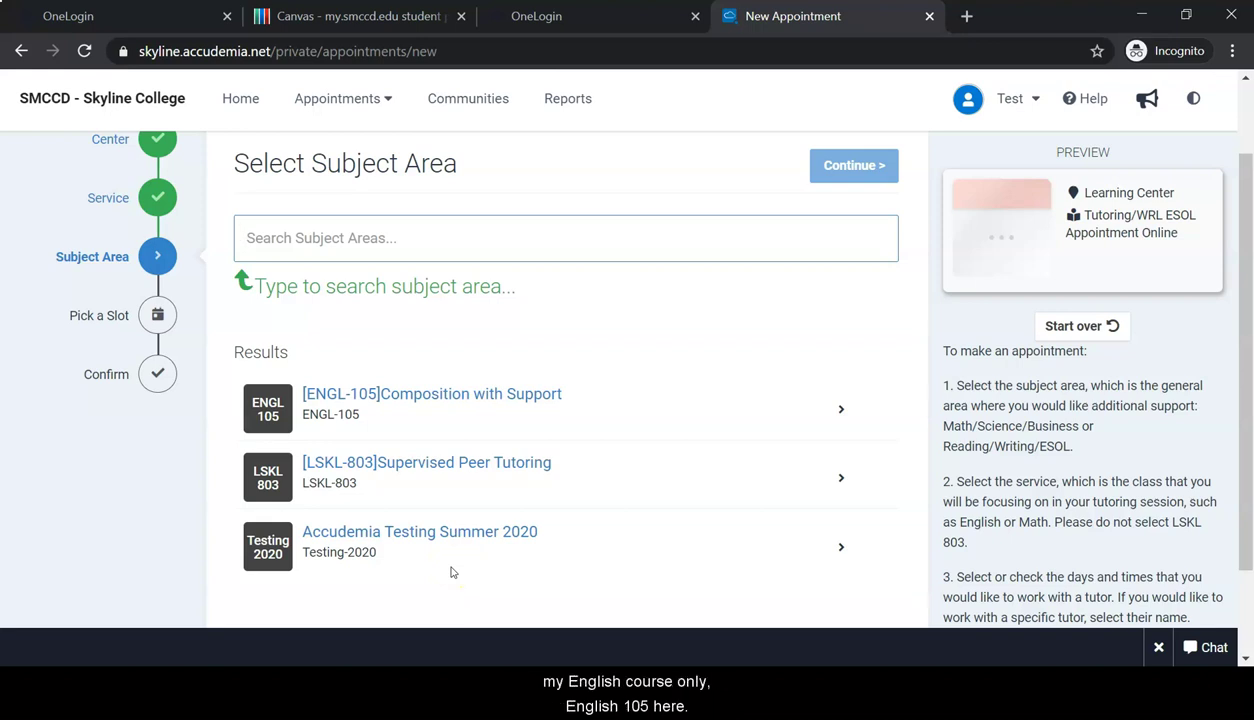
pyautogui.click(450, 398)
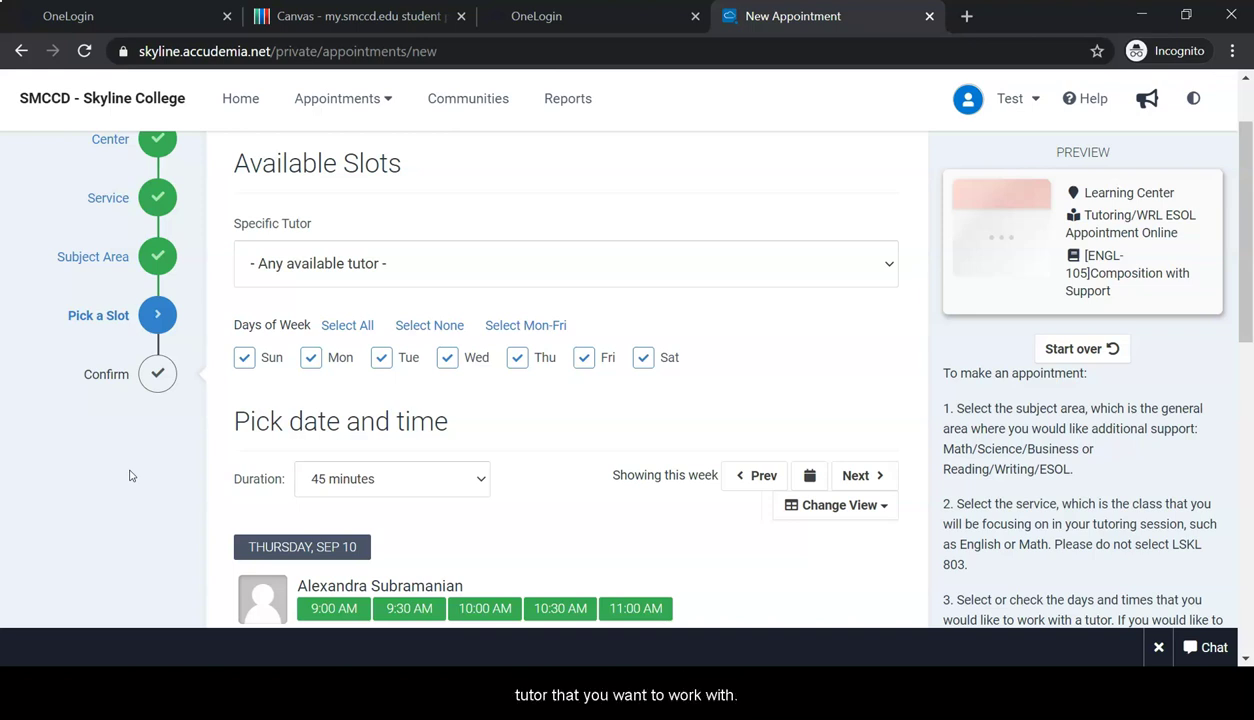
# Limit the available slots to one tutor from the Specific Tutor list
pyautogui.scroll(1, 129, 476)
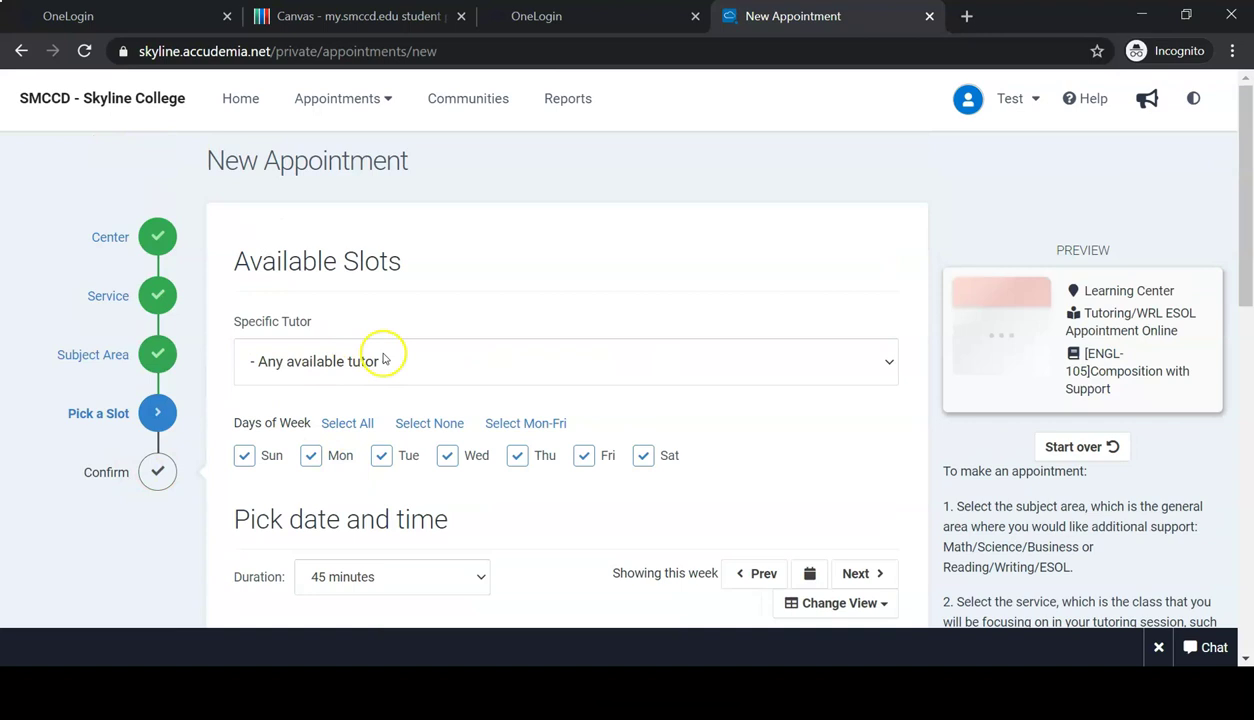
pyautogui.click(470, 380)
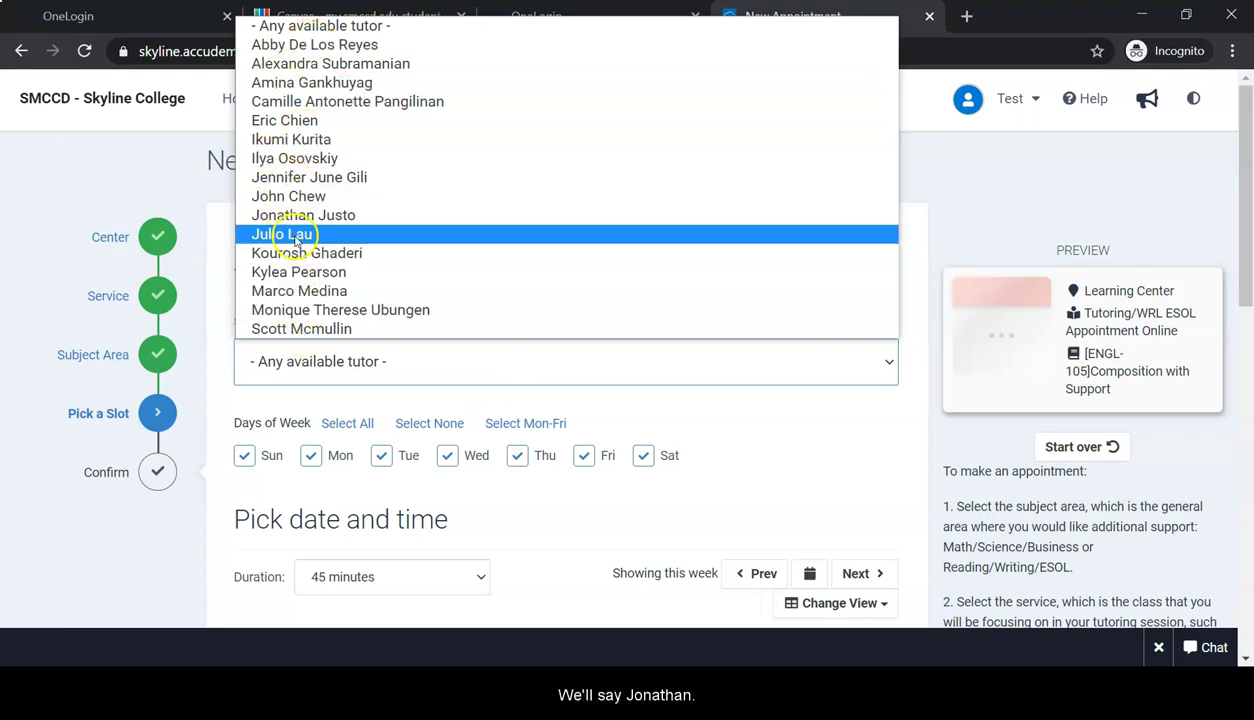
pyautogui.click(303, 214)
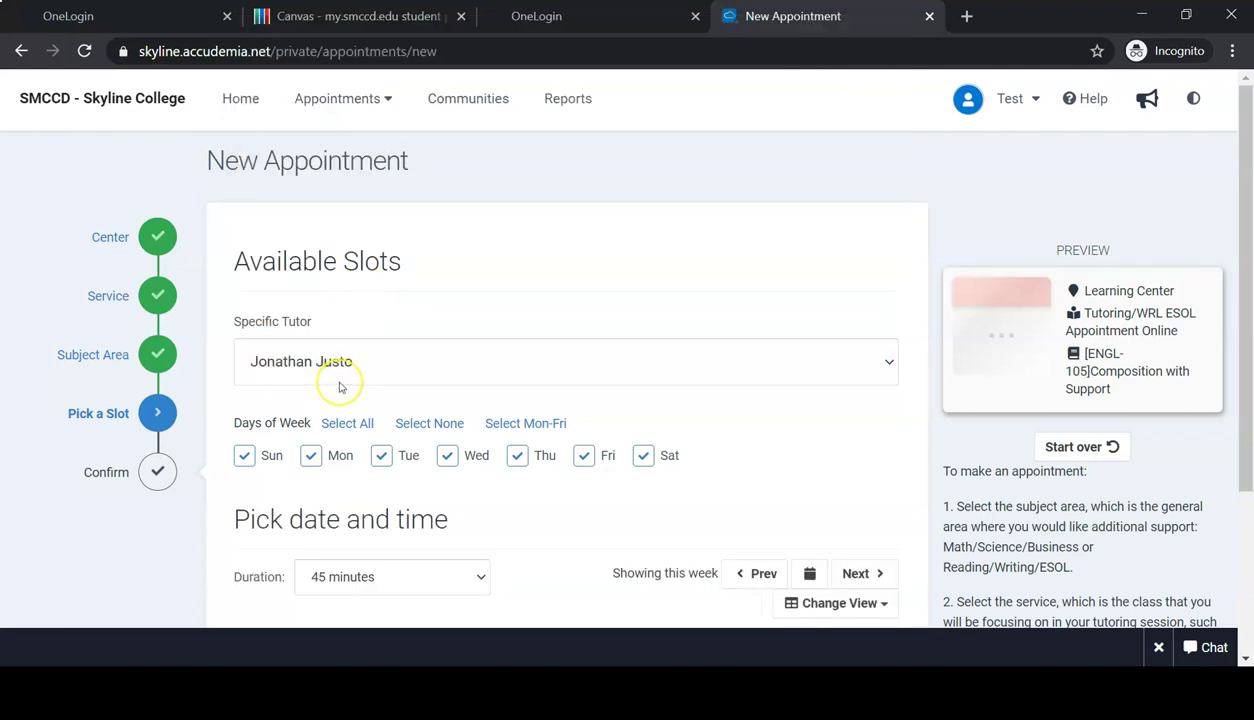
pyautogui.scroll(-2, 340, 387)
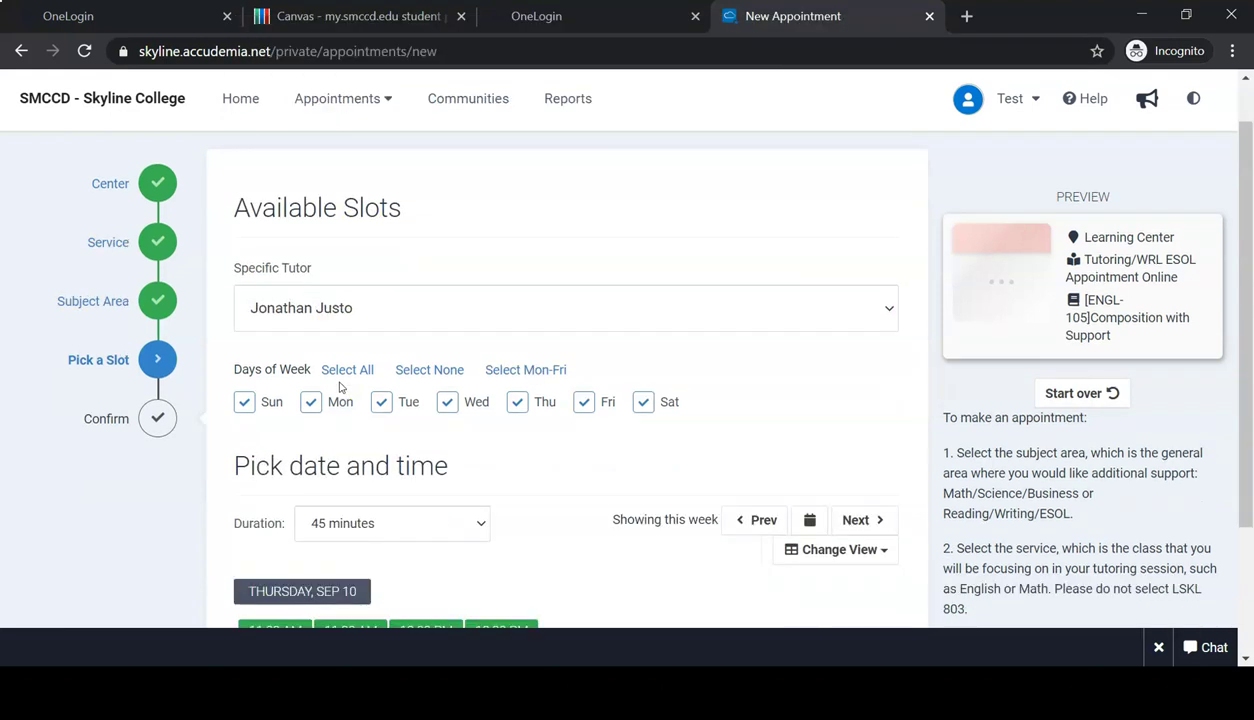
pyautogui.click(222, 455)
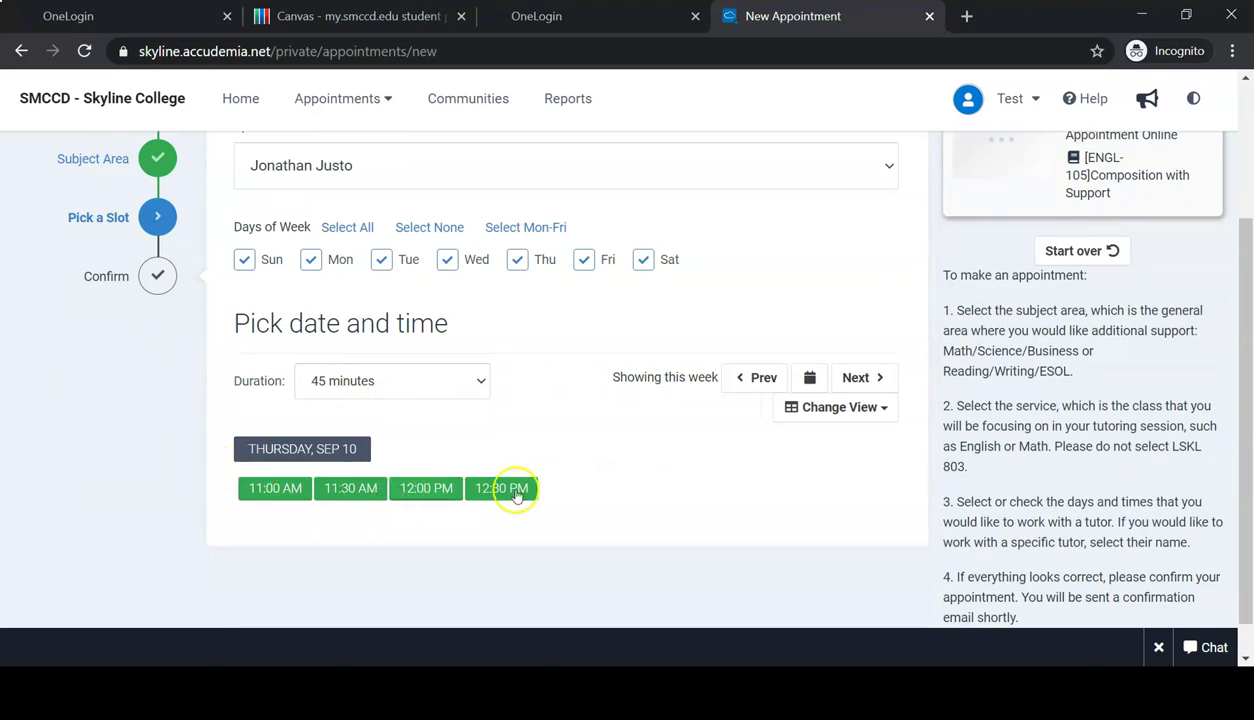
# Advance to next week's 45-minute openings for Sep 15 through Sep 17
pyautogui.click(858, 378)
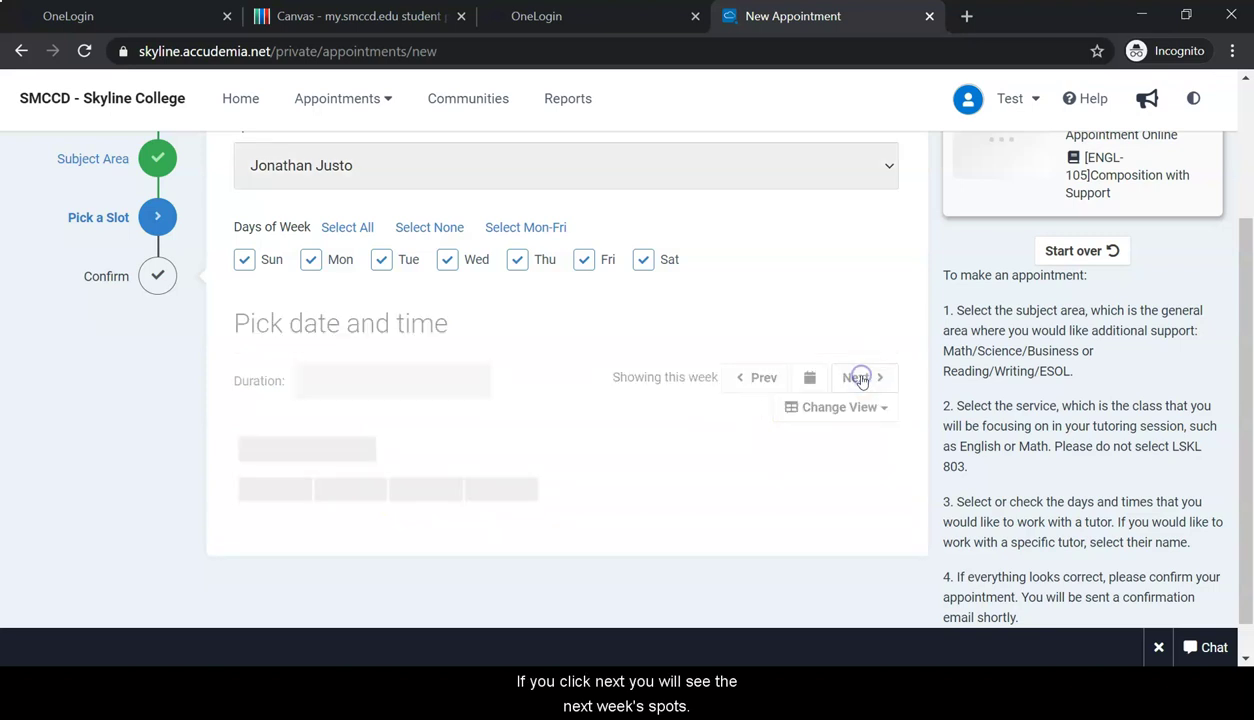
pyautogui.scroll(-2, 686, 454)
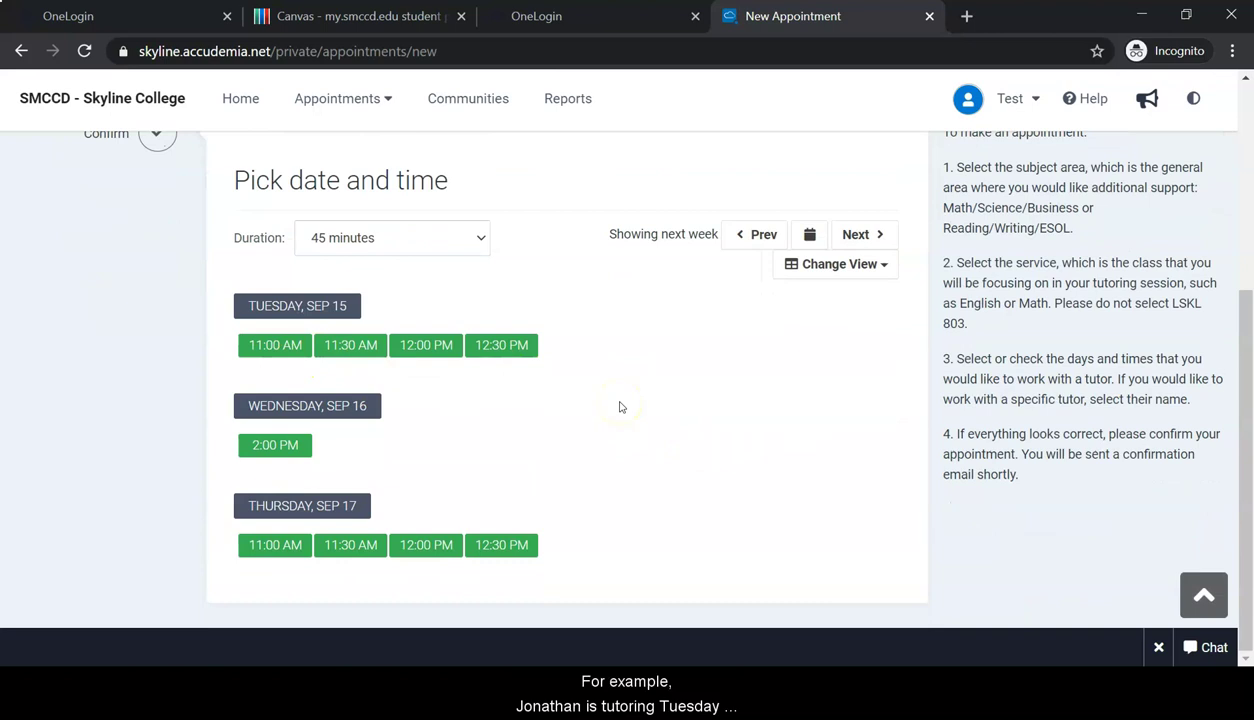
pyautogui.scroll(1, 605, 402)
pyautogui.scroll(-1, 370, 480)
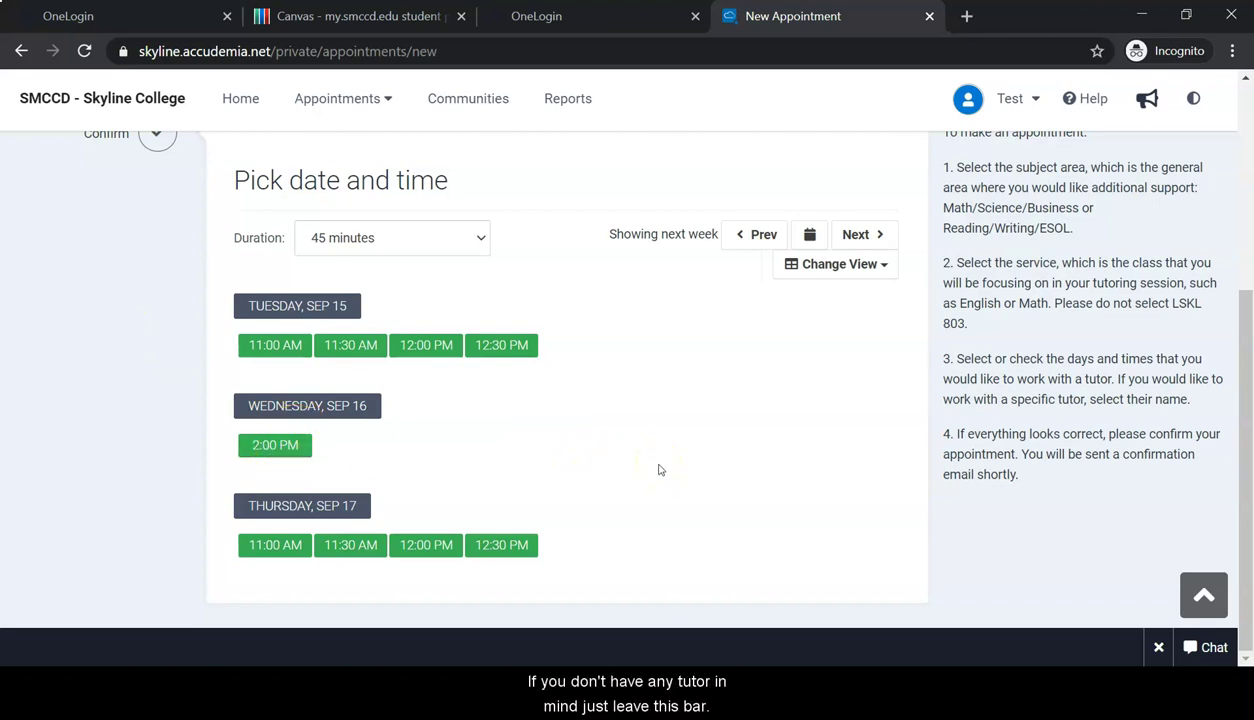
pyautogui.scroll(3, 658, 470)
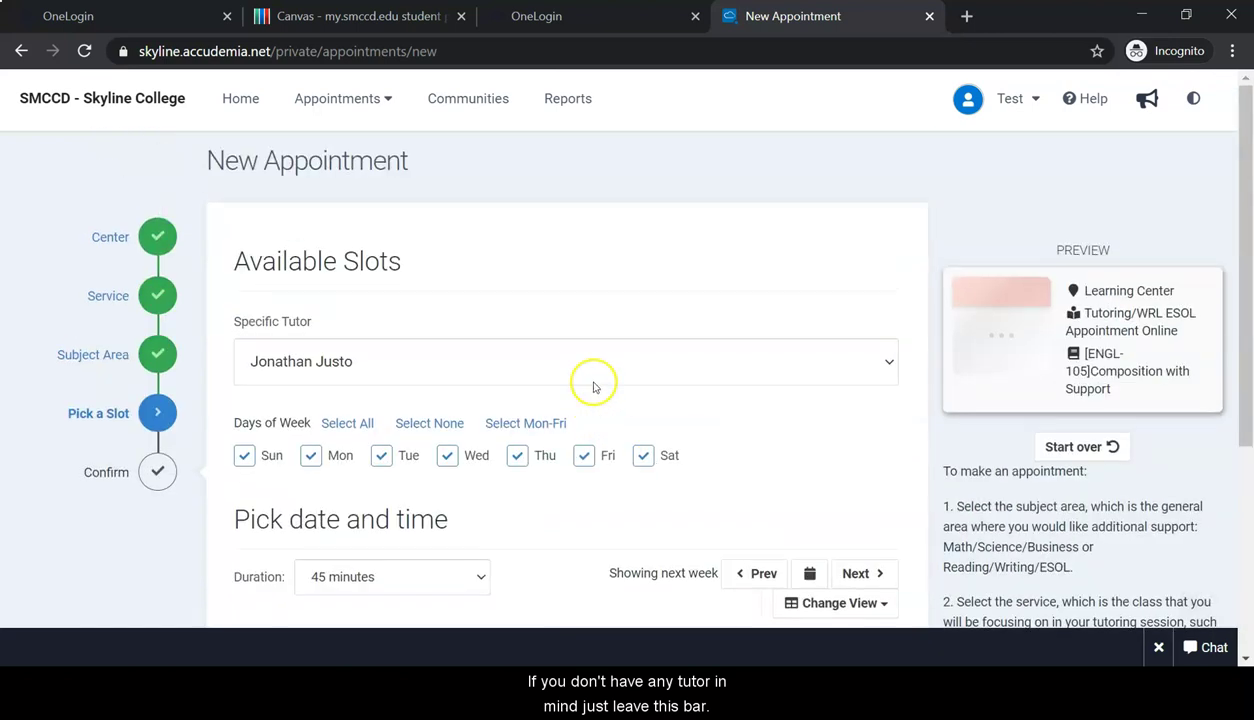
# Reset Specific Tutor to '- Any available tutor -' and scroll to Wednesday, Sep 16 openings
pyautogui.click(592, 362)
pyautogui.click(379, 27)
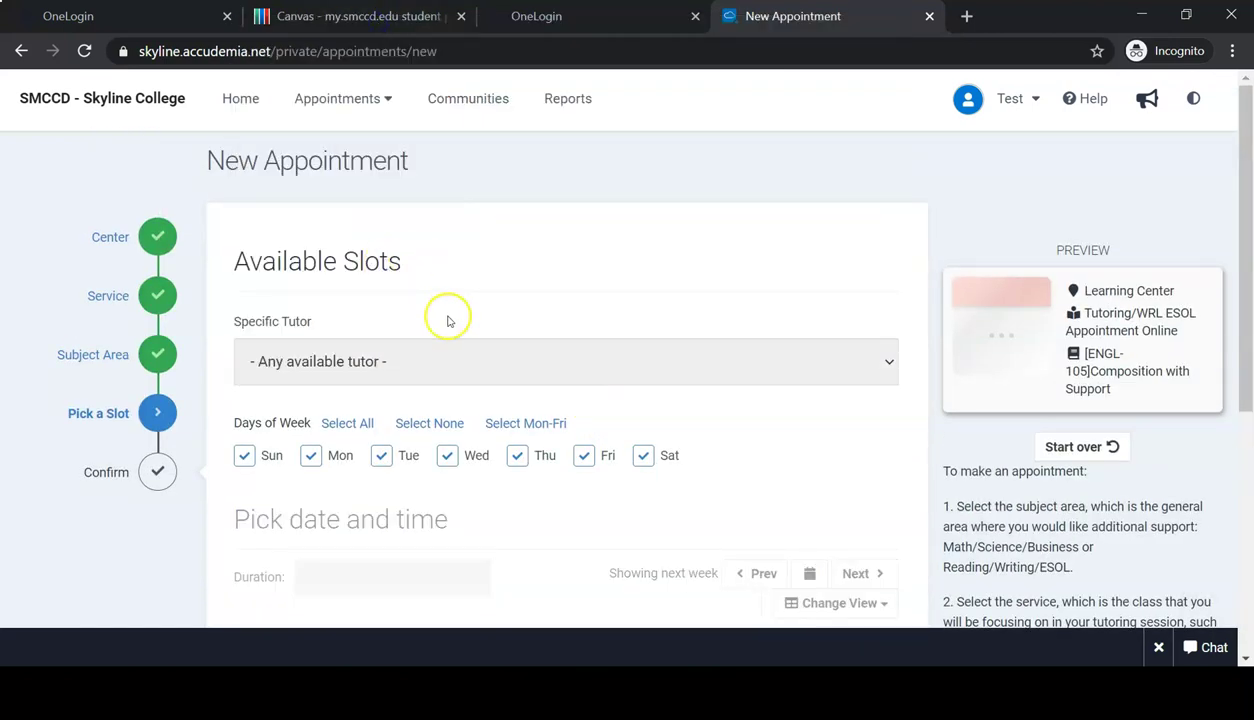
pyautogui.scroll(-2, 422, 178)
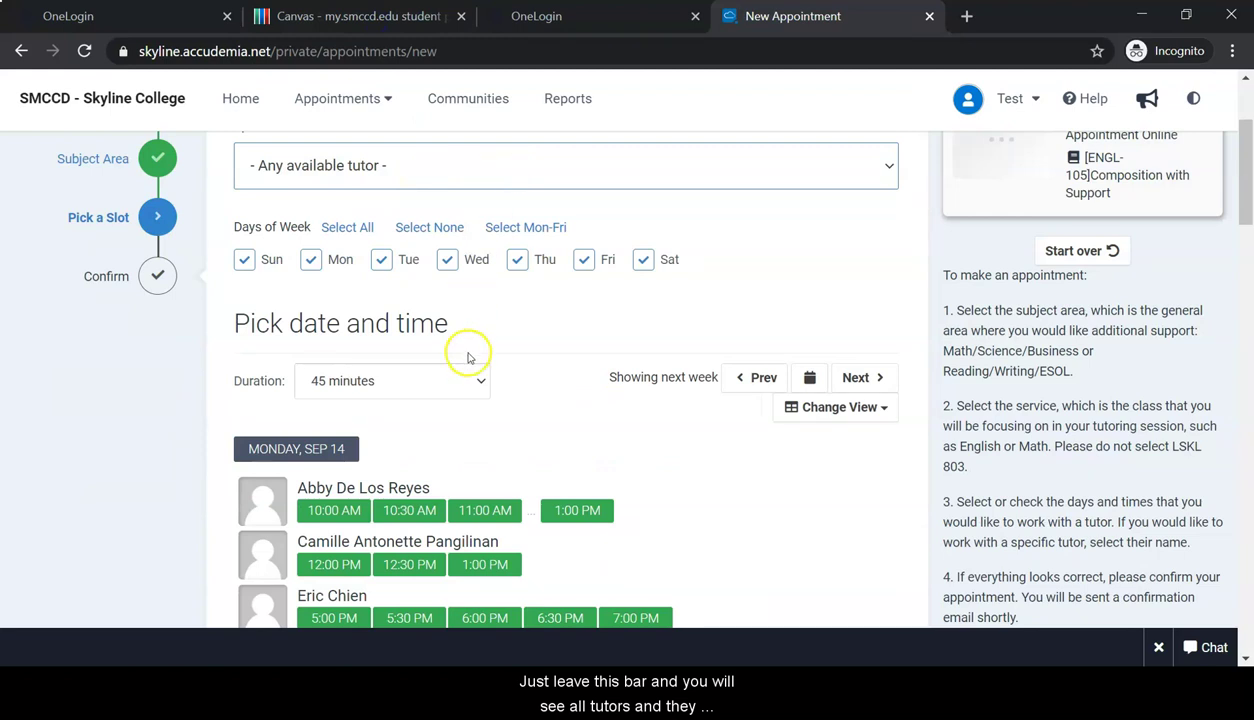
pyautogui.scroll(-2, 565, 422)
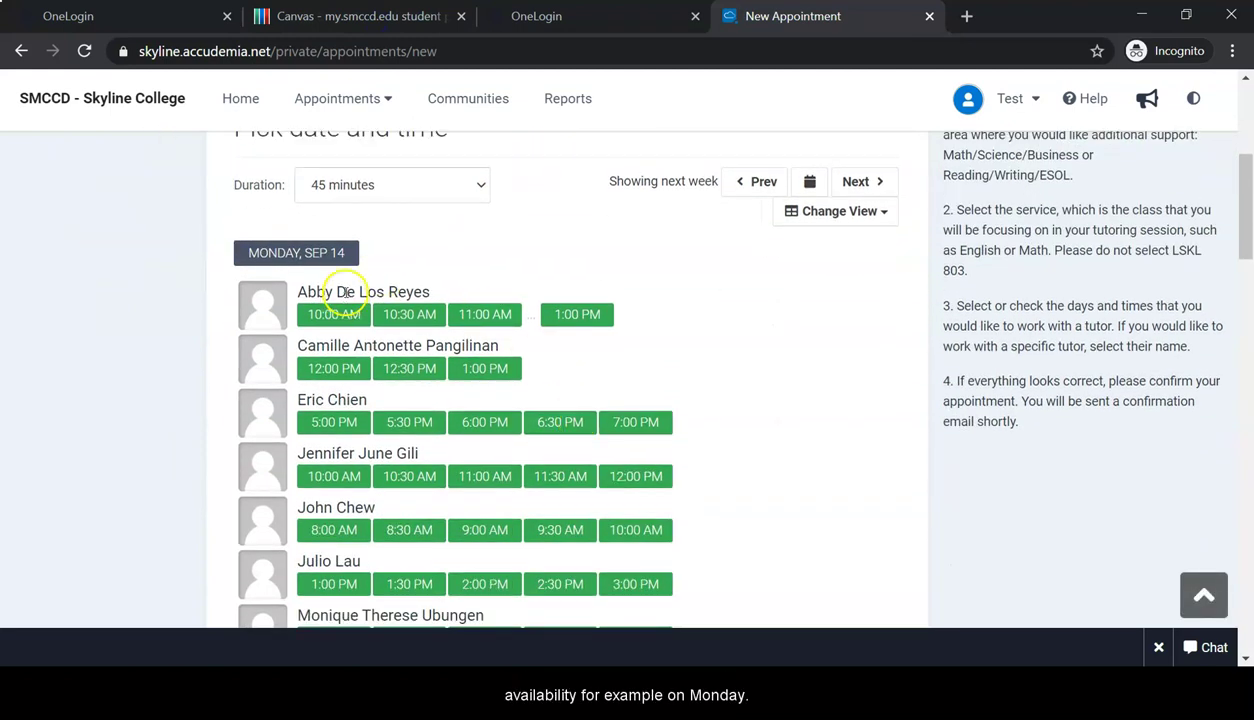
pyautogui.scroll(-2, 333, 255)
pyautogui.scroll(1, 330, 250)
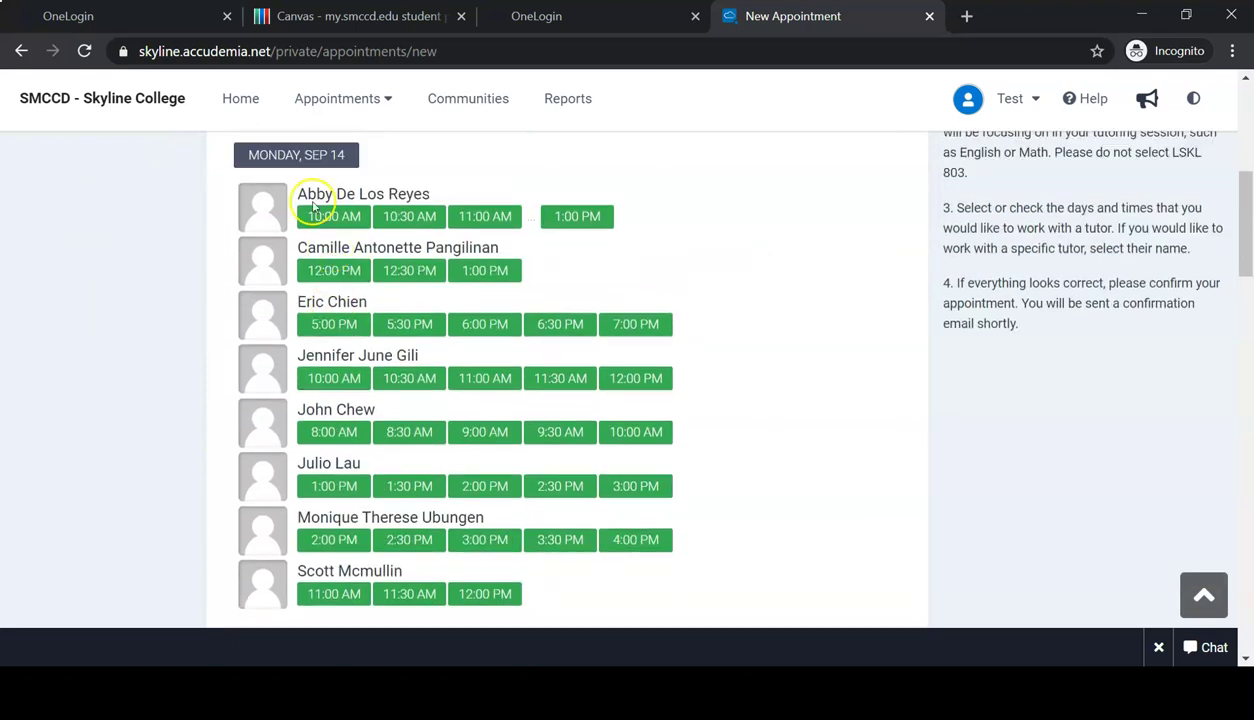
pyautogui.scroll(-1, 440, 500)
pyautogui.scroll(-2, 440, 495)
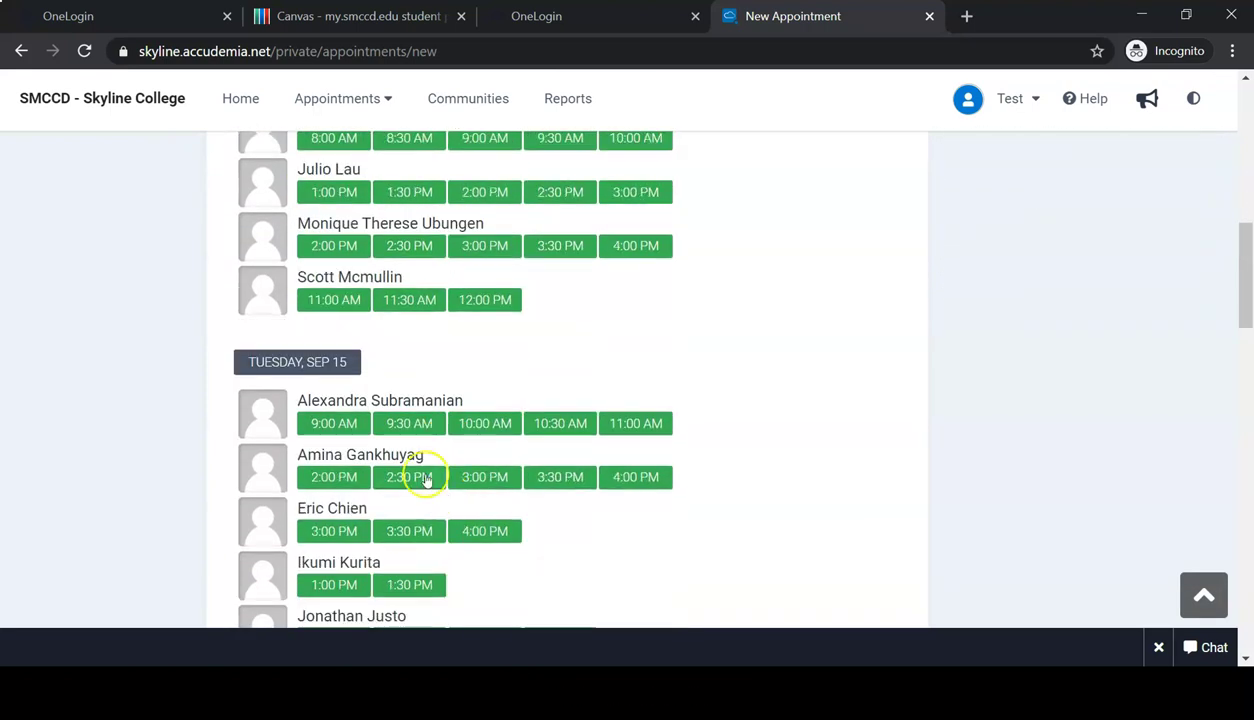
pyautogui.scroll(-5, 471, 549)
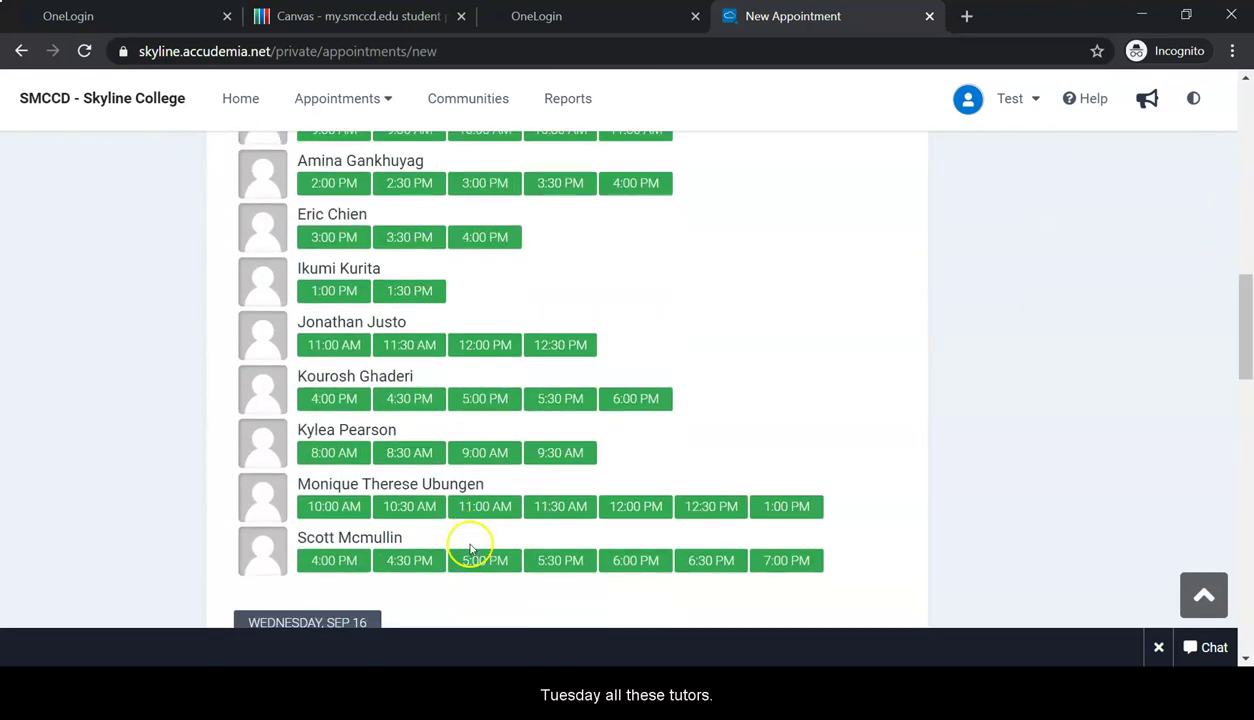
pyautogui.scroll(-1, 406, 456)
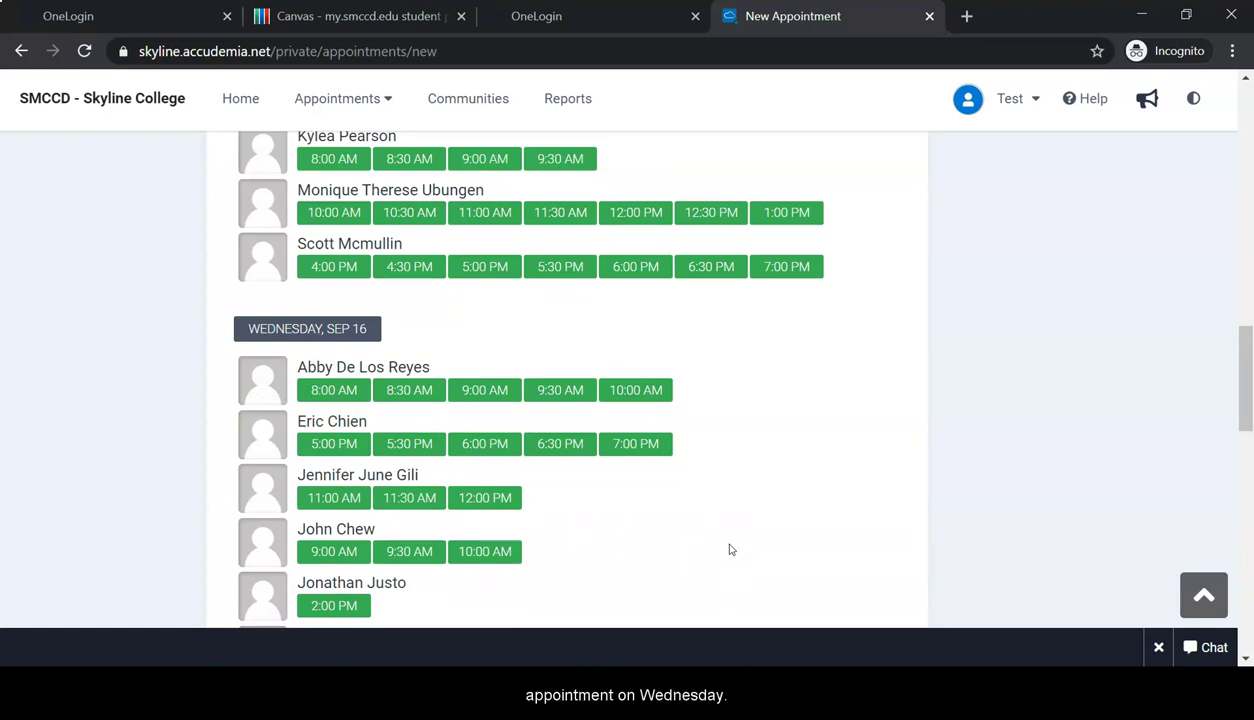
pyautogui.scroll(-2, 590, 460)
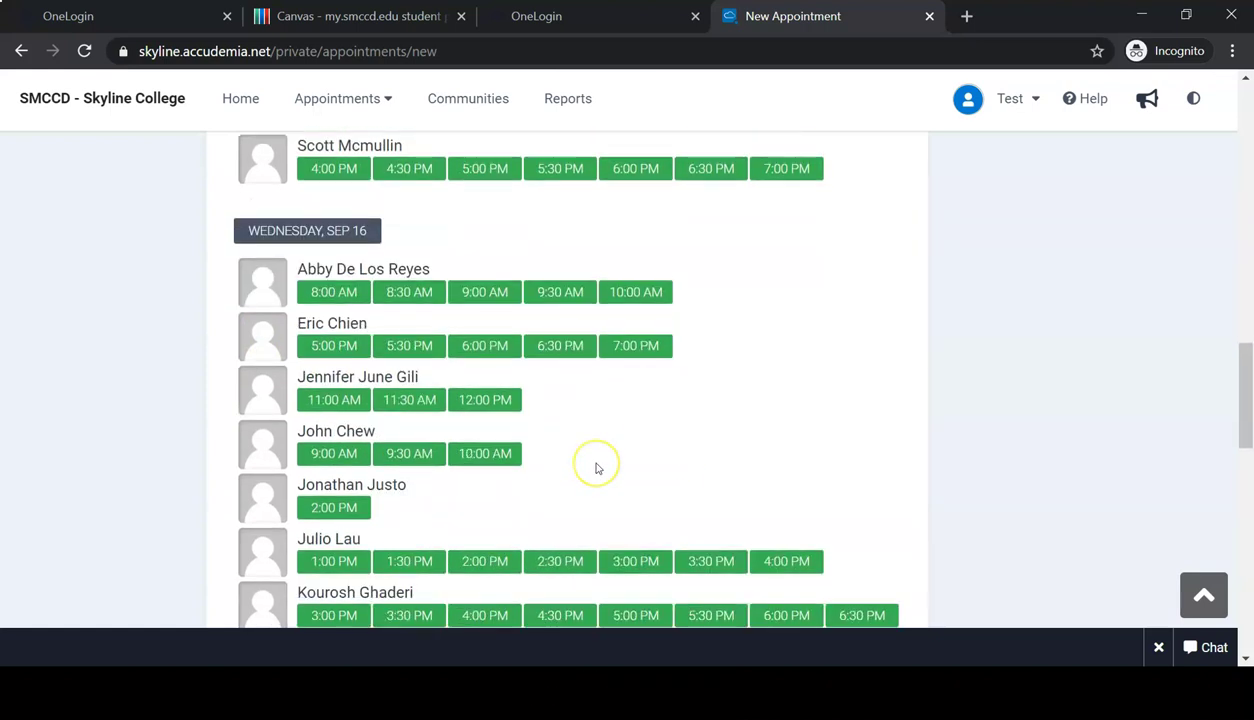
pyautogui.scroll(-1, 596, 468)
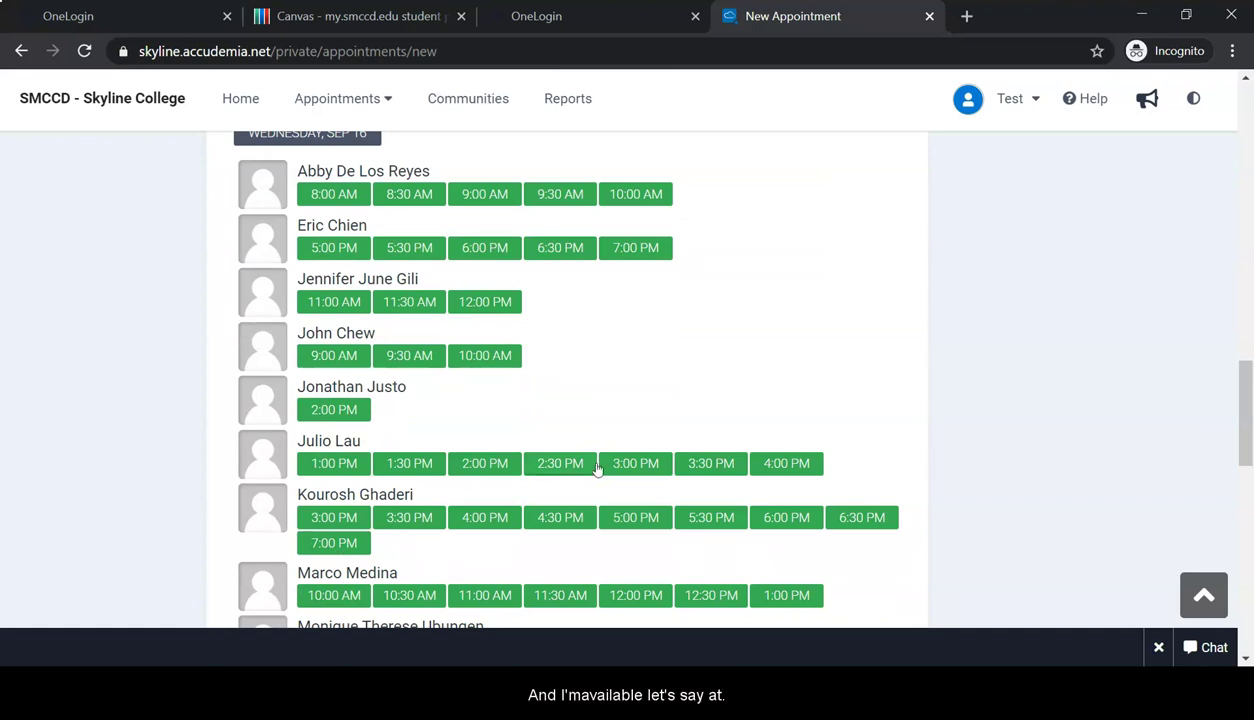
# Book the Wednesday Sep 16 2:00 PM slot, confirm, and dismiss the no-show save error
pyautogui.click(500, 469)
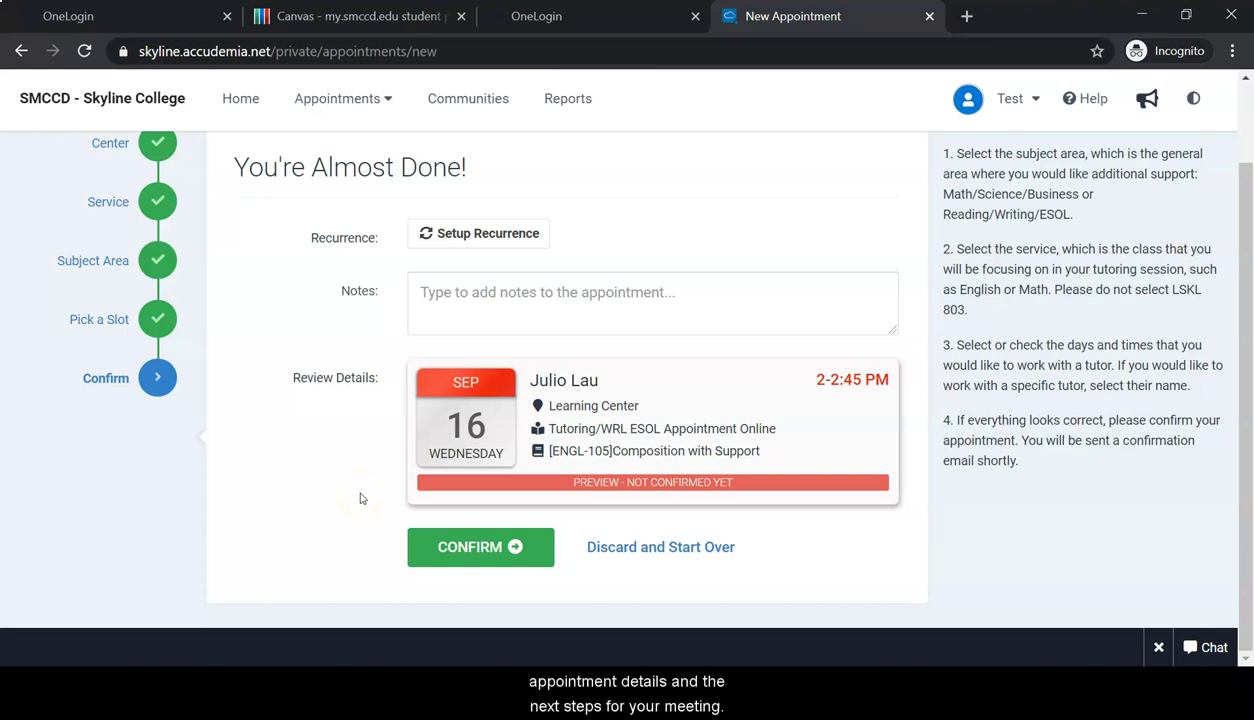
pyautogui.click(470, 547)
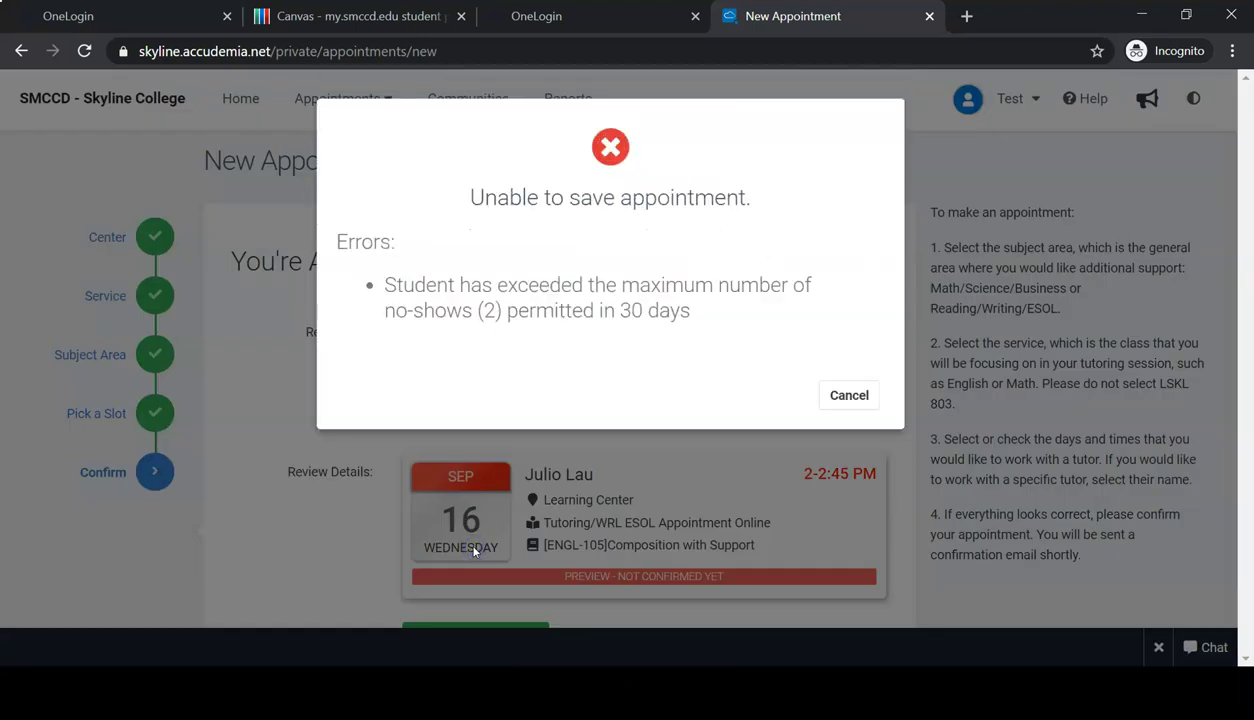
pyautogui.click(848, 395)
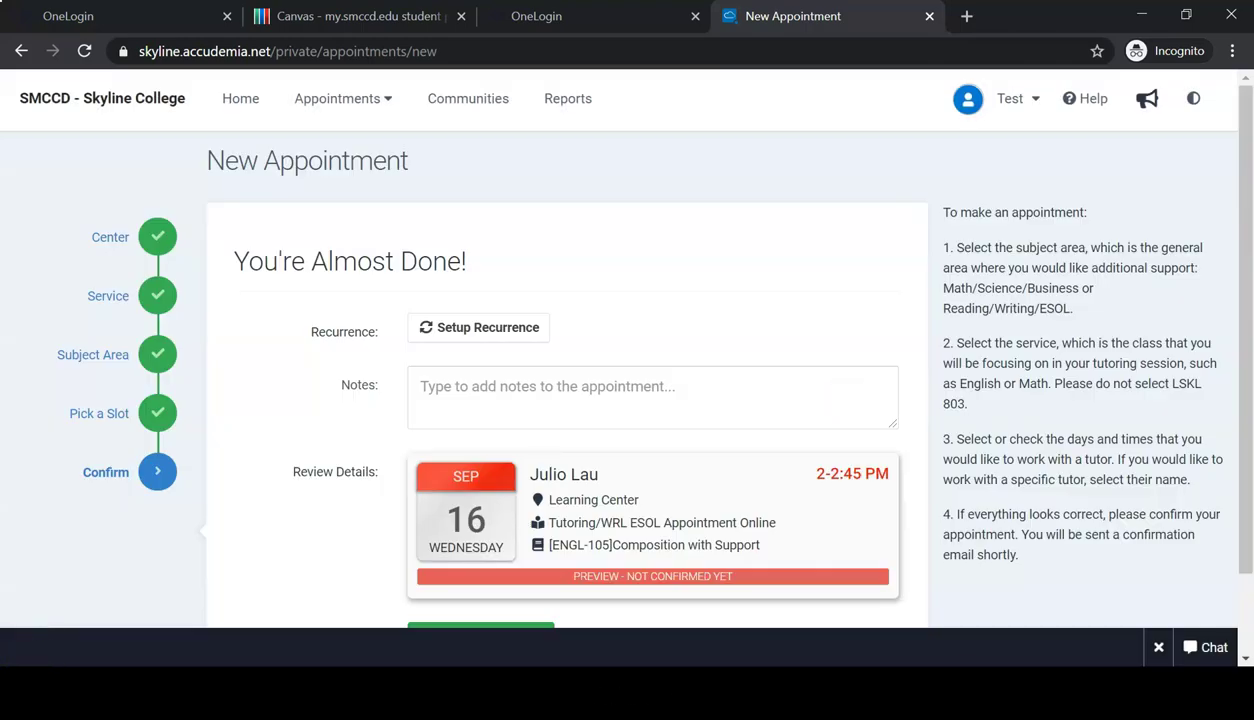